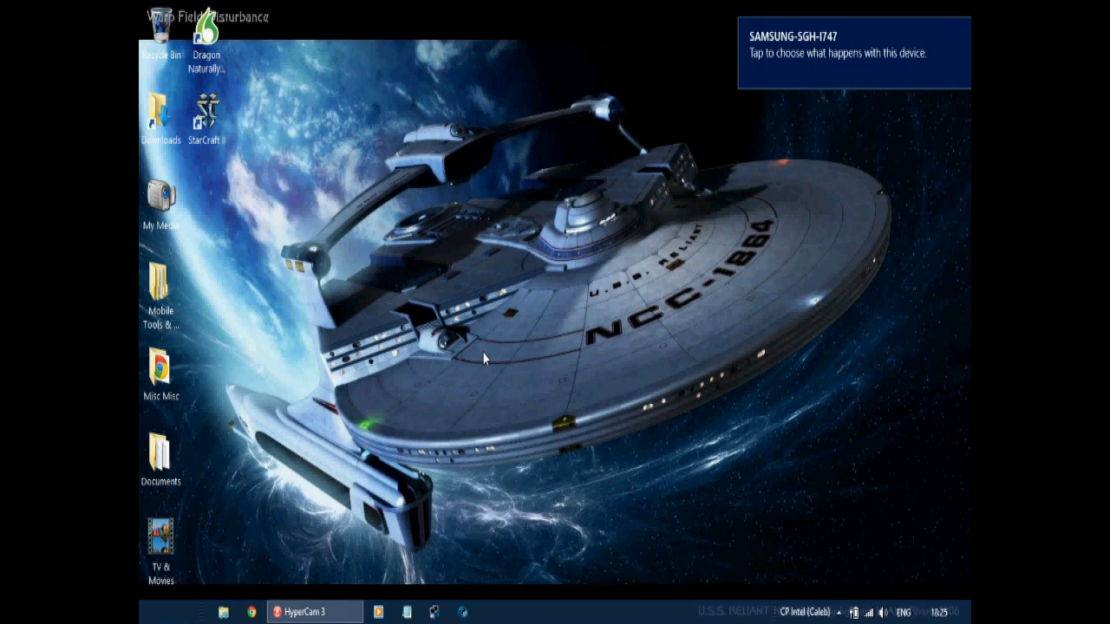
Open the connected SAMSUNG-SGH-I747 phone in File Explorer and enter its internal storage
click(830, 61)
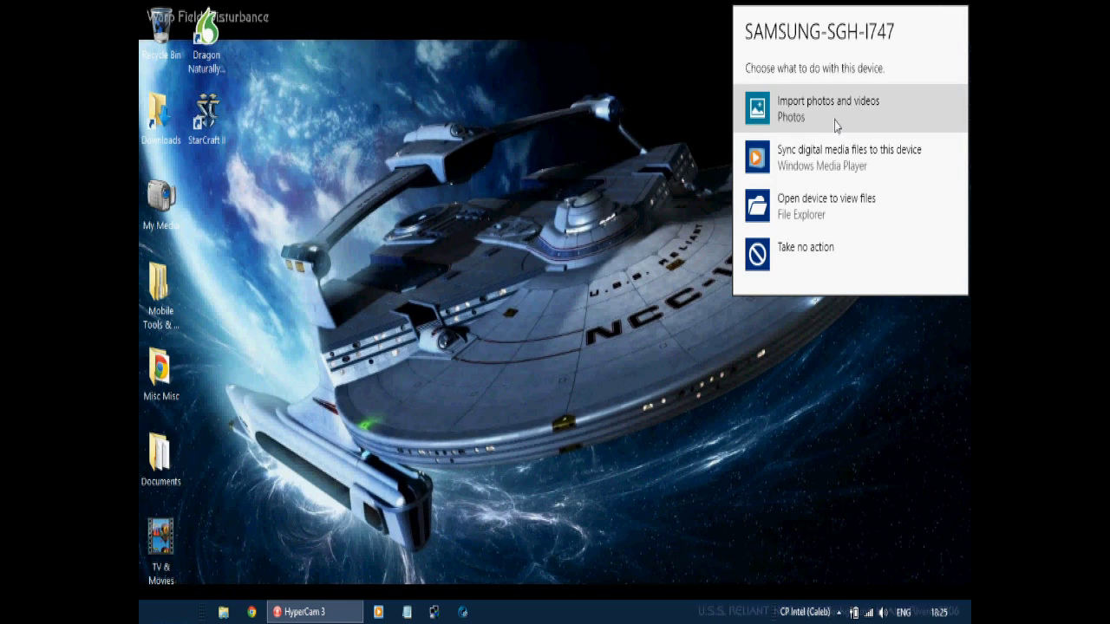
click(817, 213)
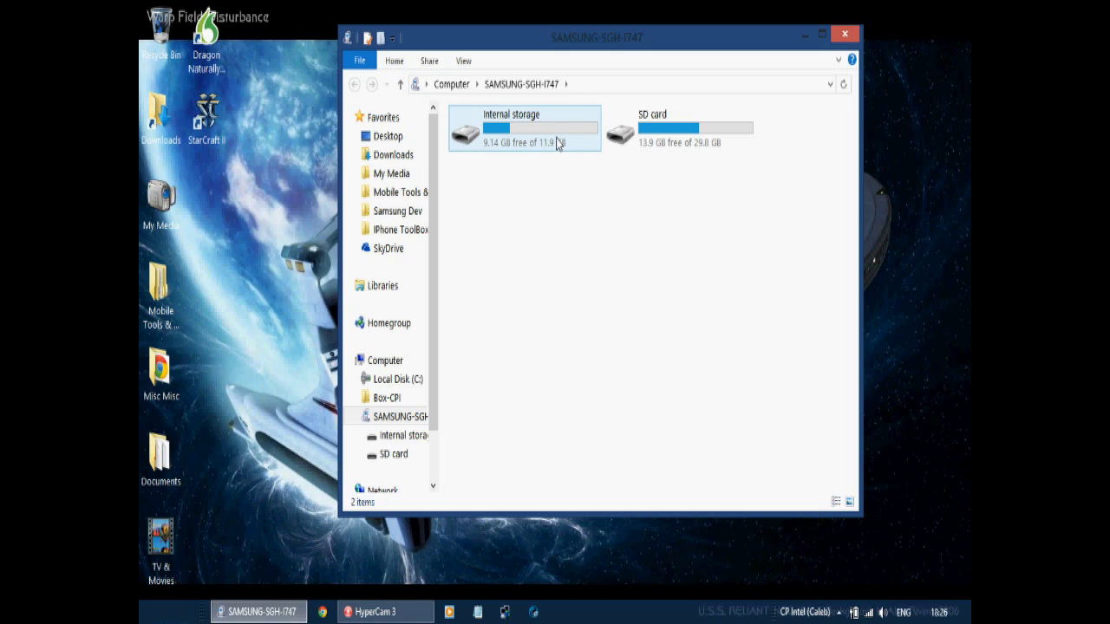
mouse_move(558, 145)
click(532, 134)
click(696, 127)
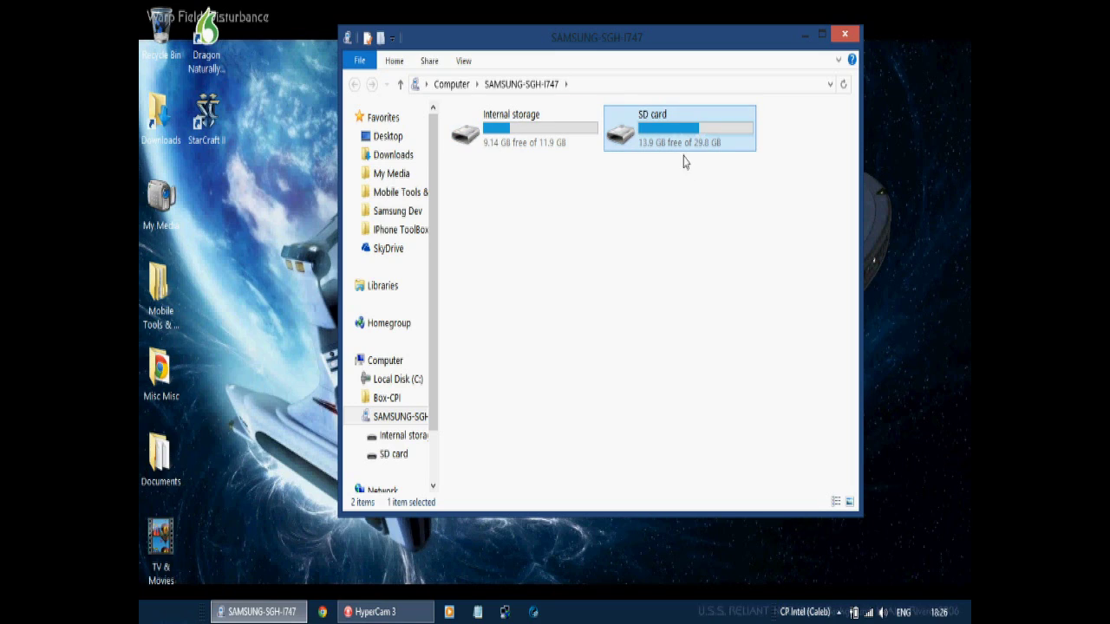
click(559, 138)
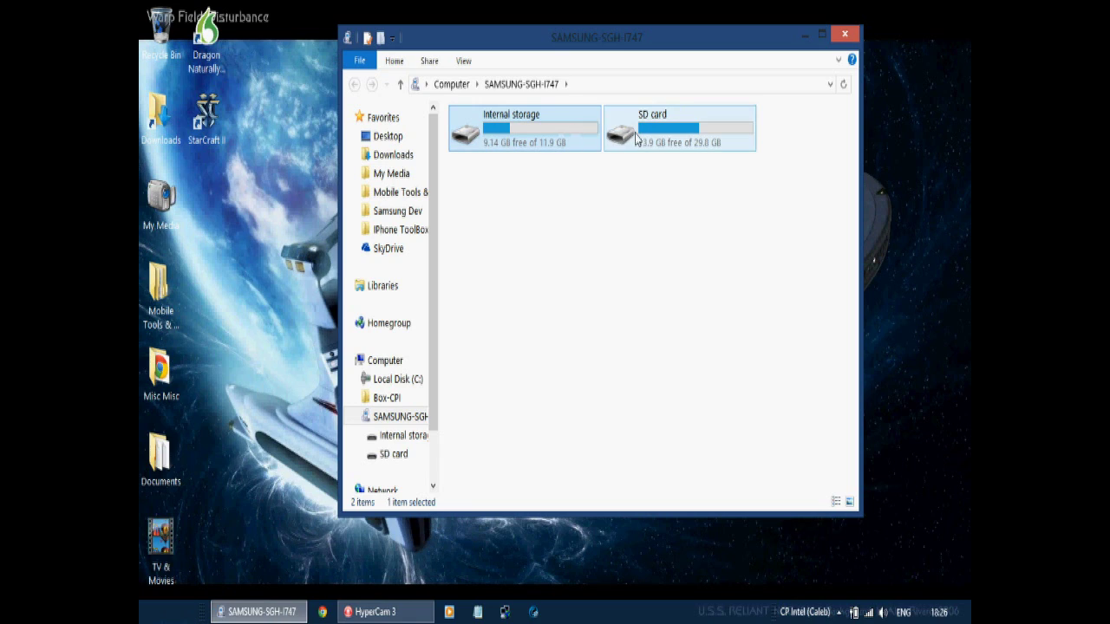
double_click(523, 126)
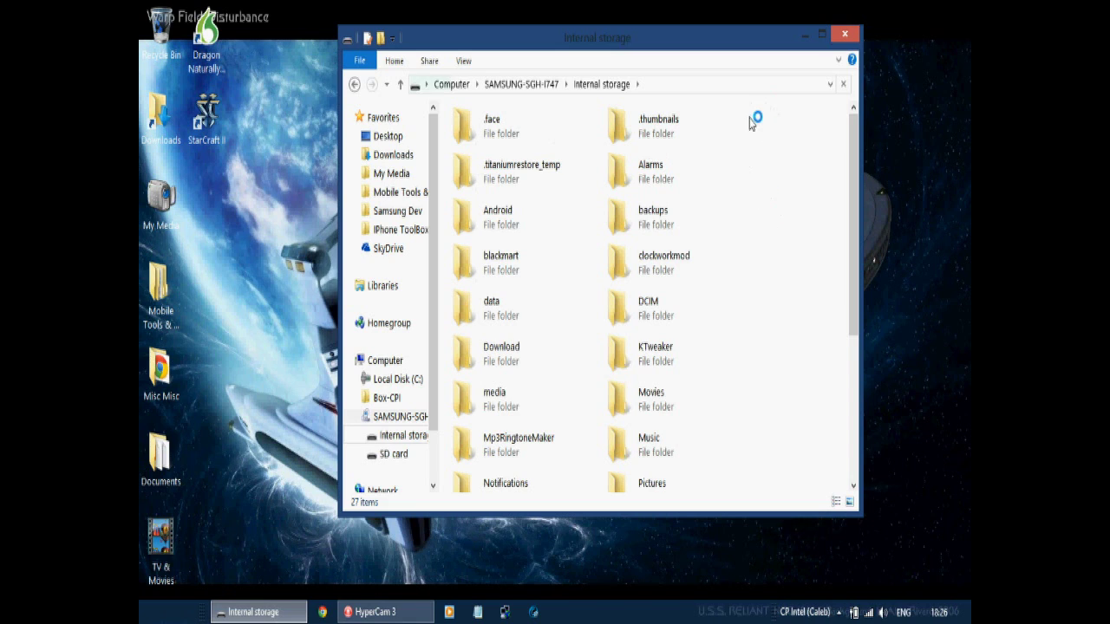
Look inside the Pictures folder on the phone's internal storage and return to the parent folder
drag(856, 108, 865, 305)
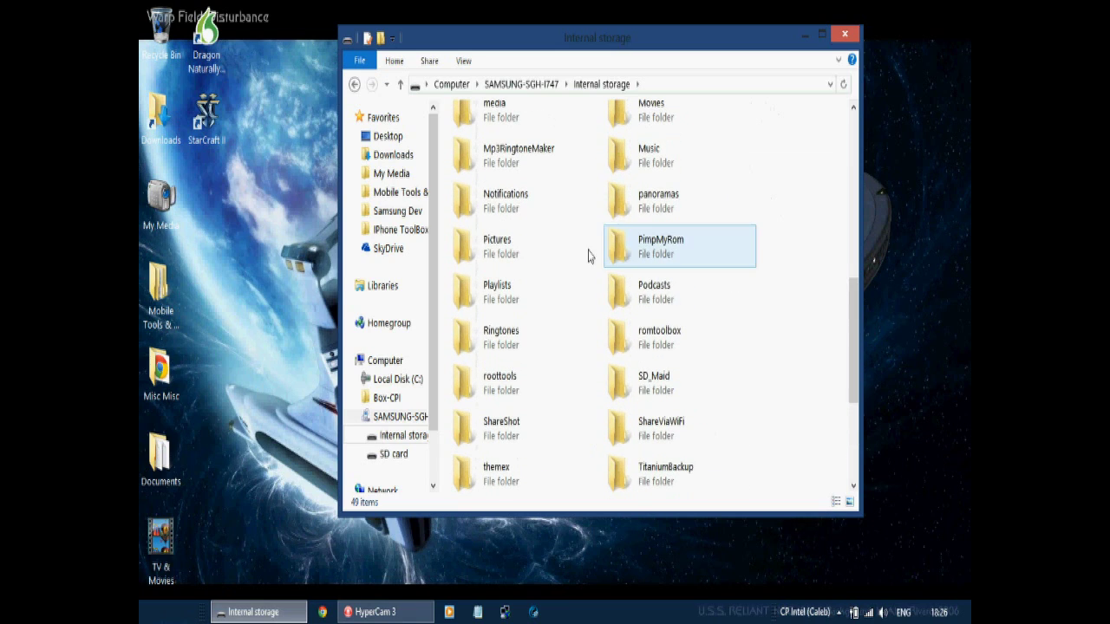
click(576, 237)
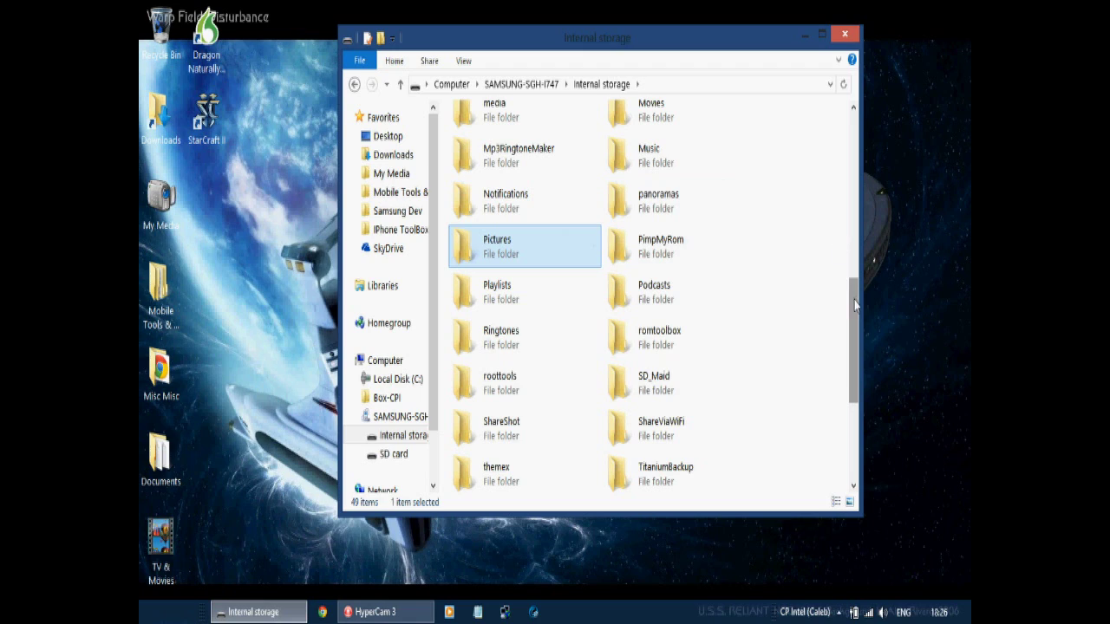
double_click(526, 247)
click(399, 84)
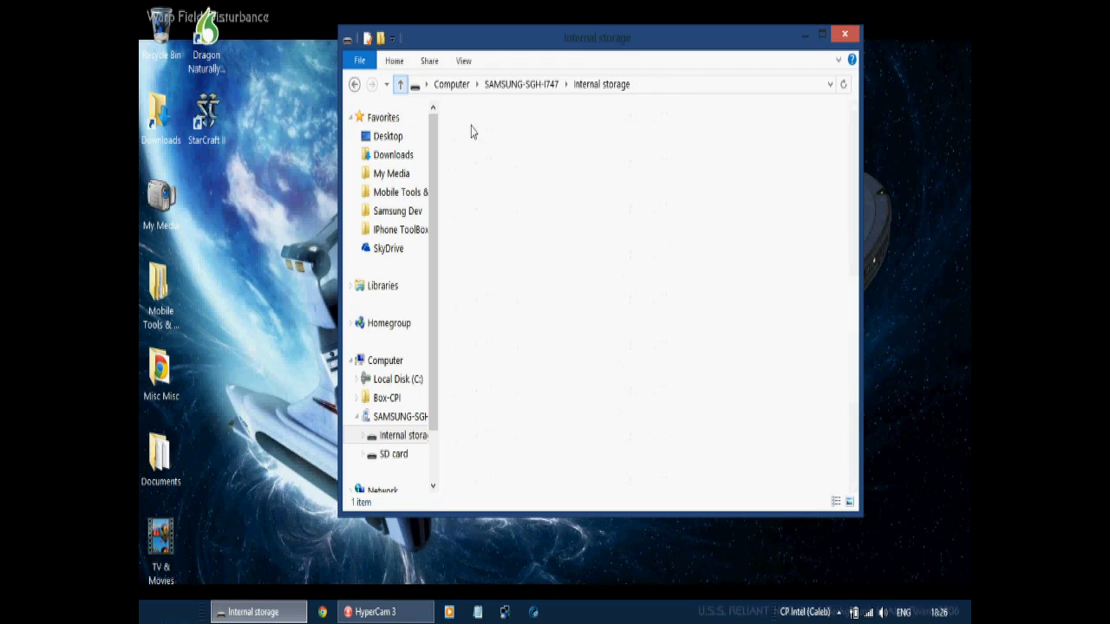
mouse_move(856, 297)
mouse_down()
mouse_move(860, 264)
mouse_move(858, 280)
mouse_up()
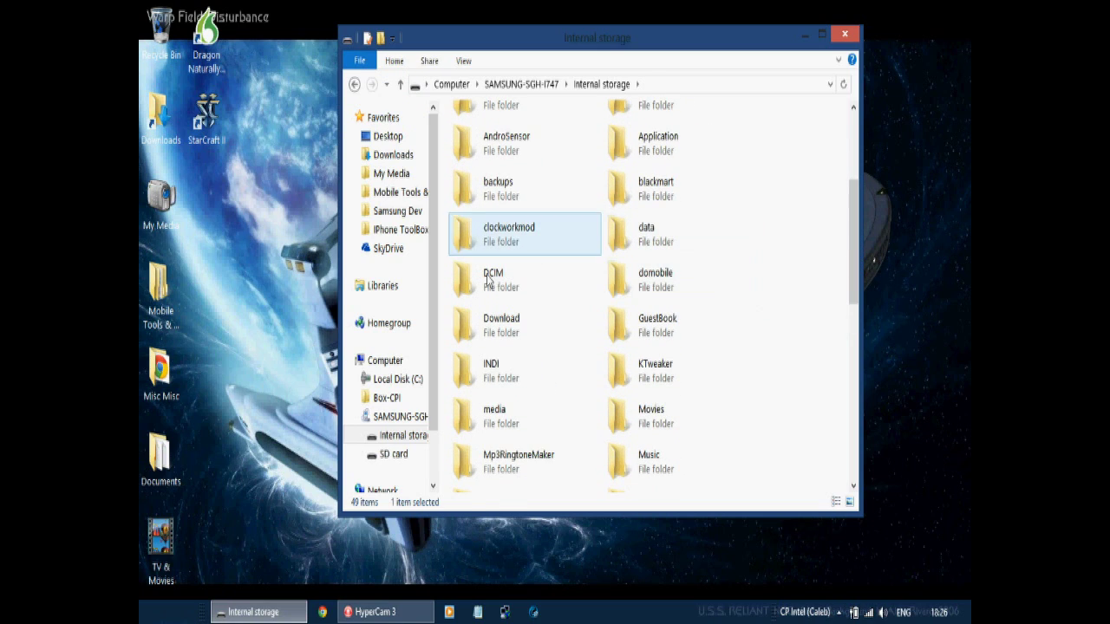
Open the Camera folder inside DCIM on the phone's internal storage
click(525, 286)
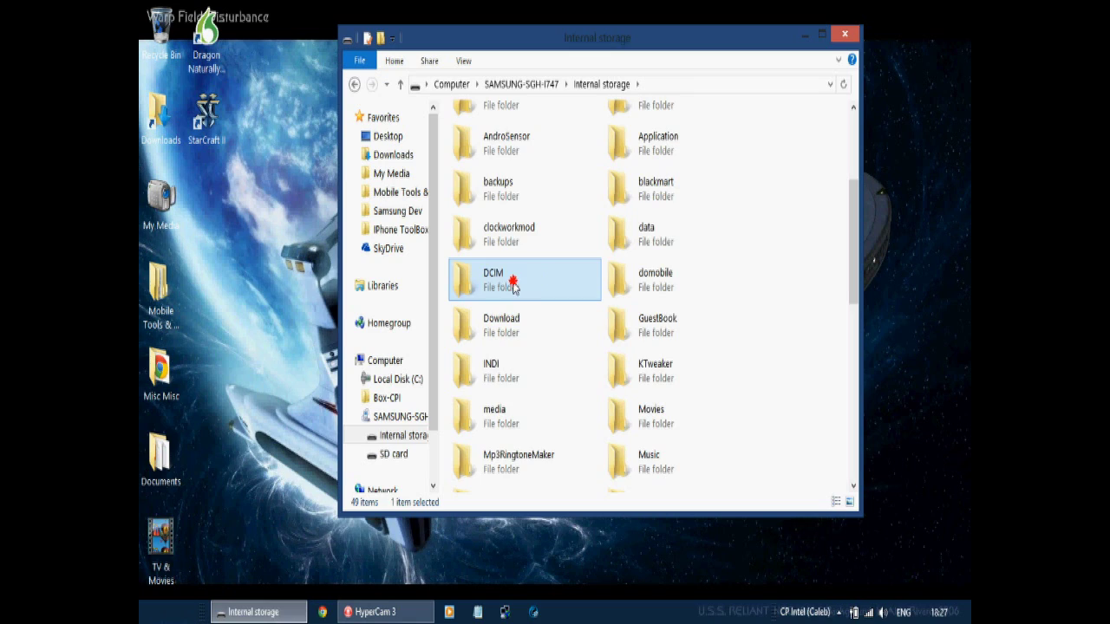
double_click(517, 286)
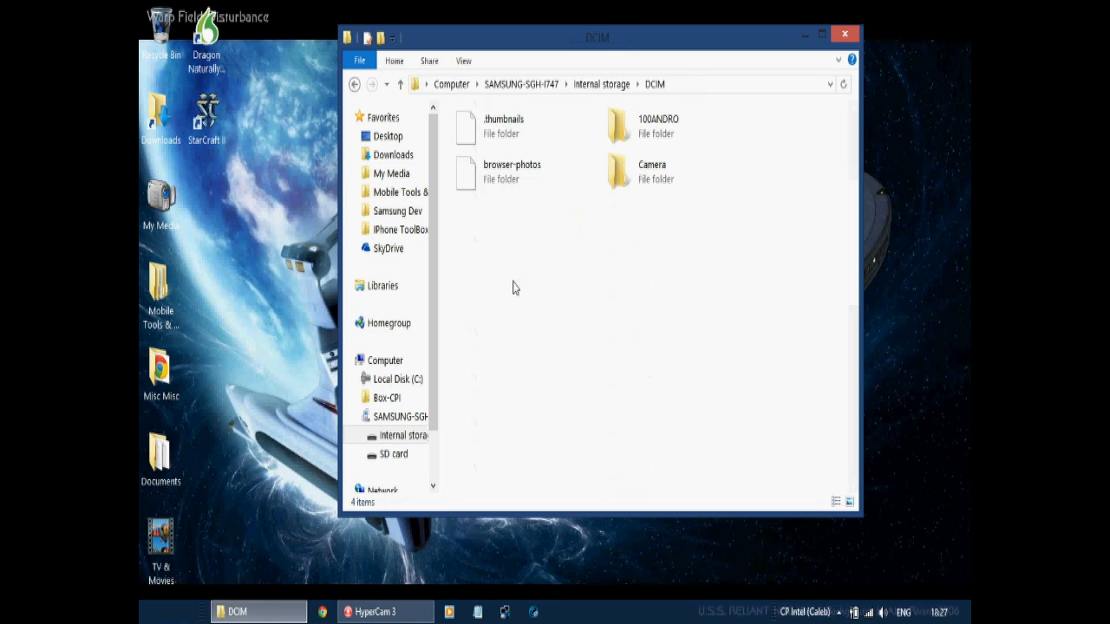
double_click(669, 184)
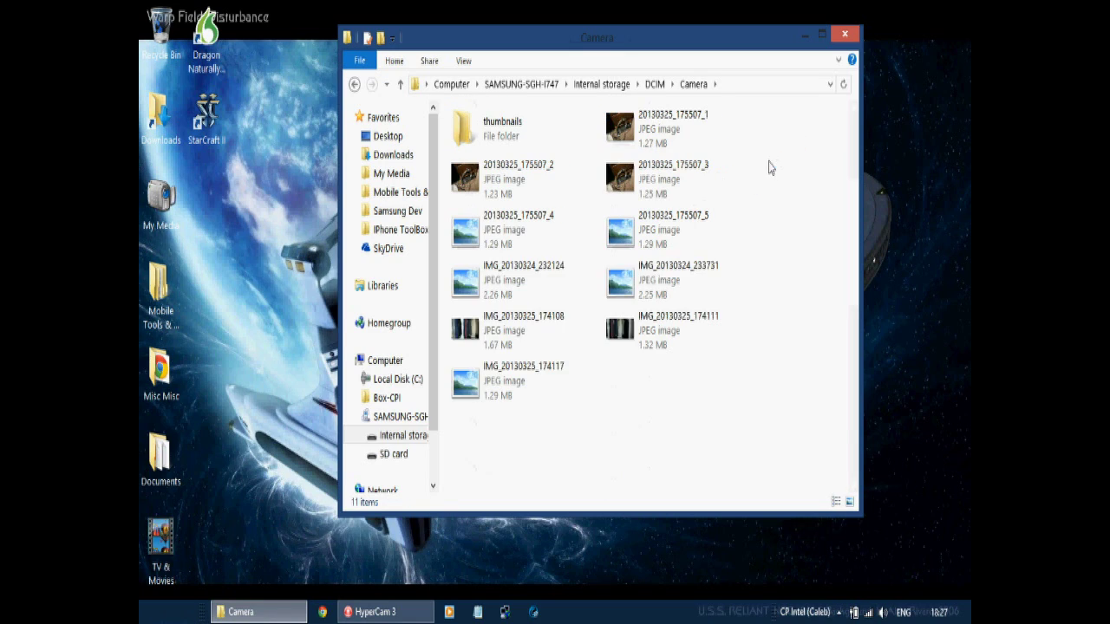
scroll(828, 204, down, 2)
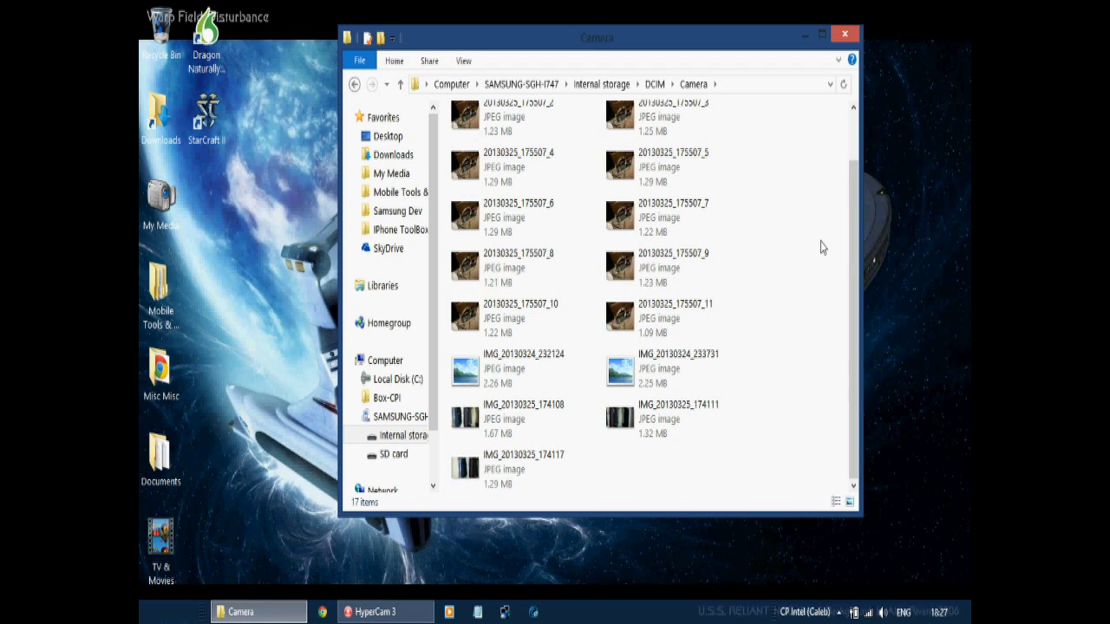
click(780, 295)
drag(780, 295, 503, 499)
click(787, 147)
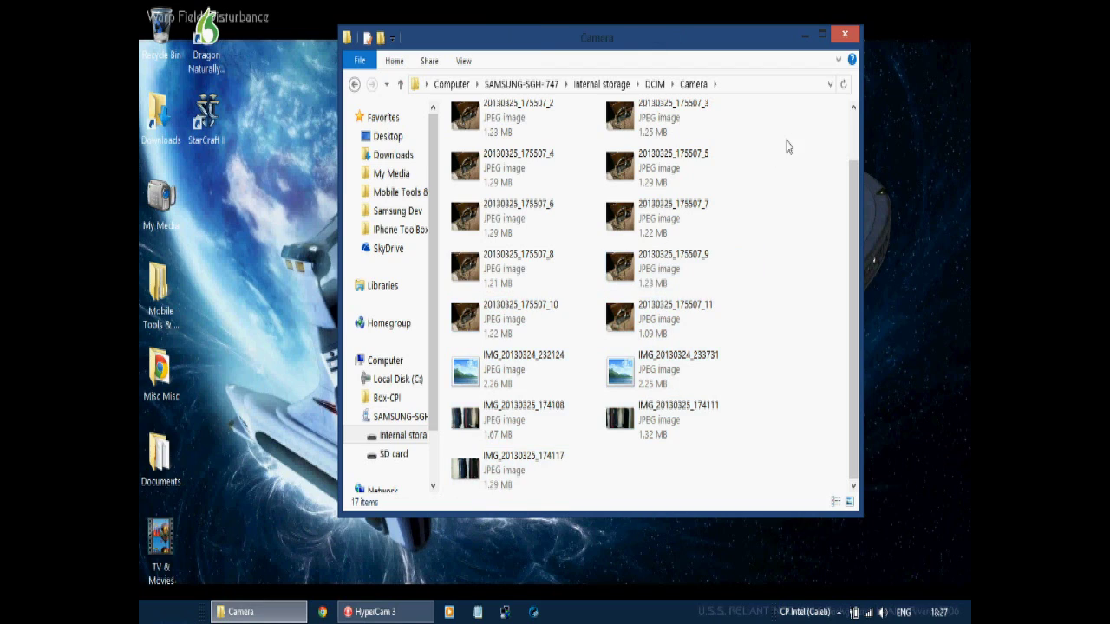
drag(775, 159, 476, 191)
click(778, 239)
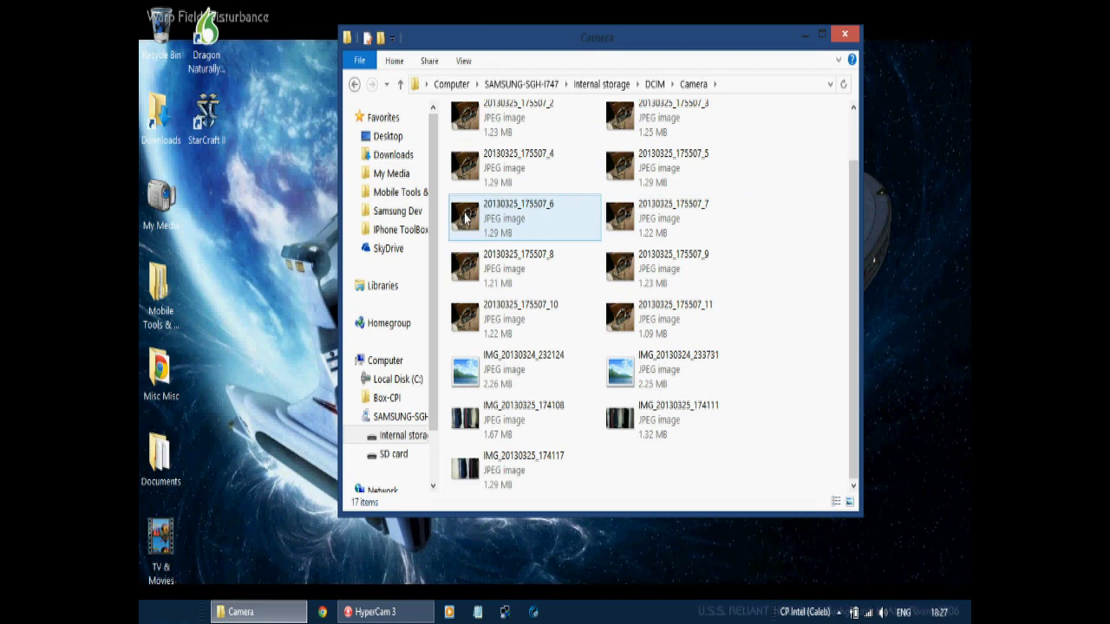
Copy the photos 20130325_175507_2, _5, _6, _10 and IMG_20130325_174108 from the Camera folder to the desktop
click(508, 118)
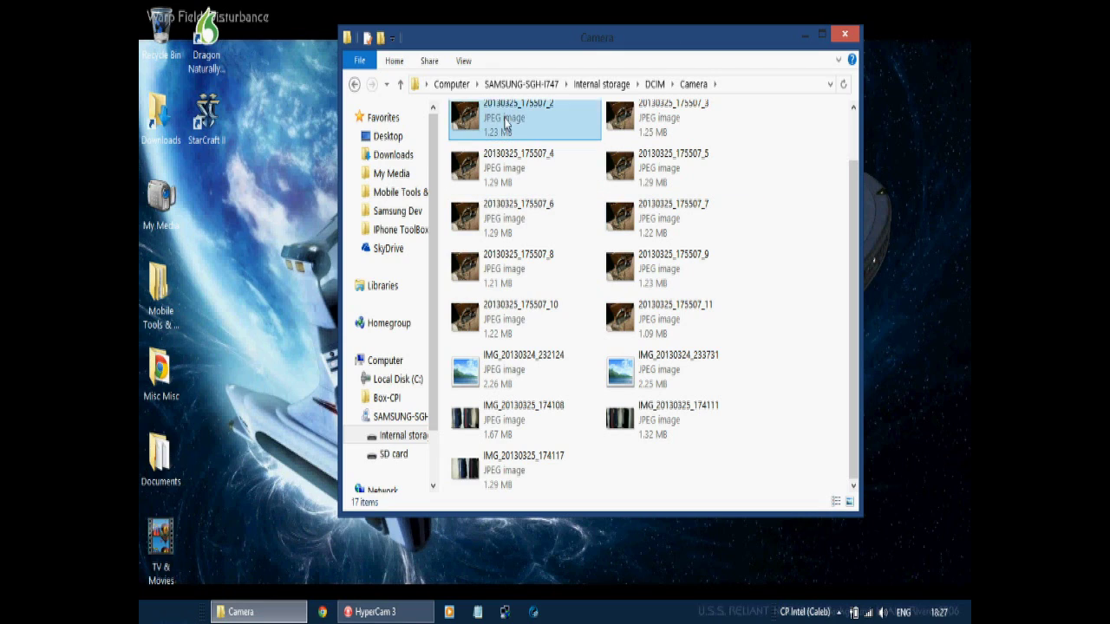
ctrl+click(664, 179)
ctrl+click(536, 333)
ctrl+click(526, 440)
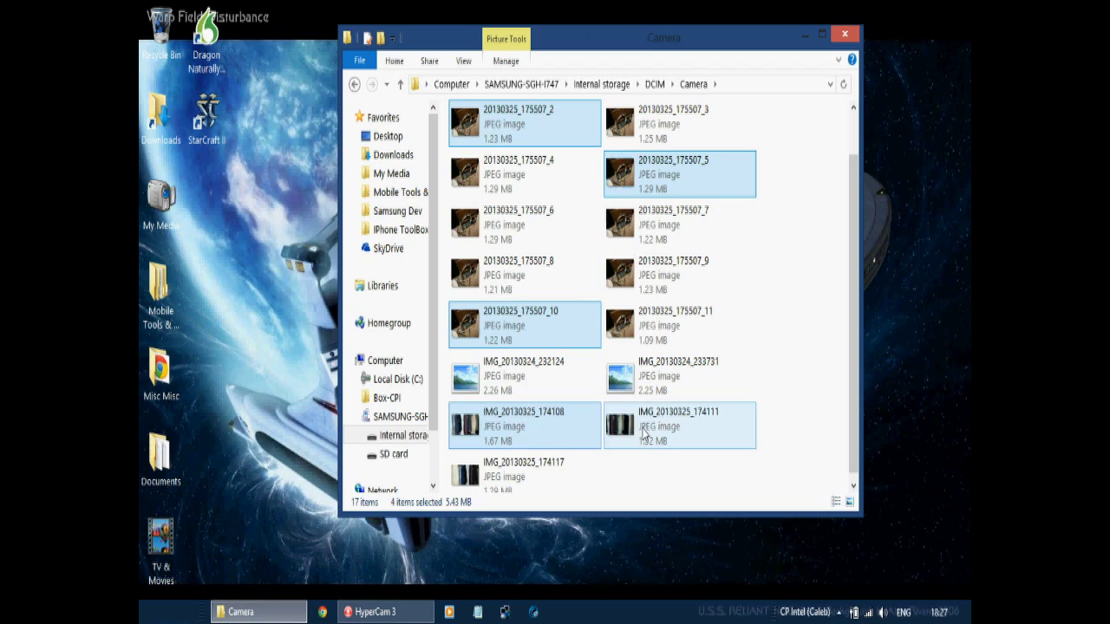
ctrl+click(486, 230)
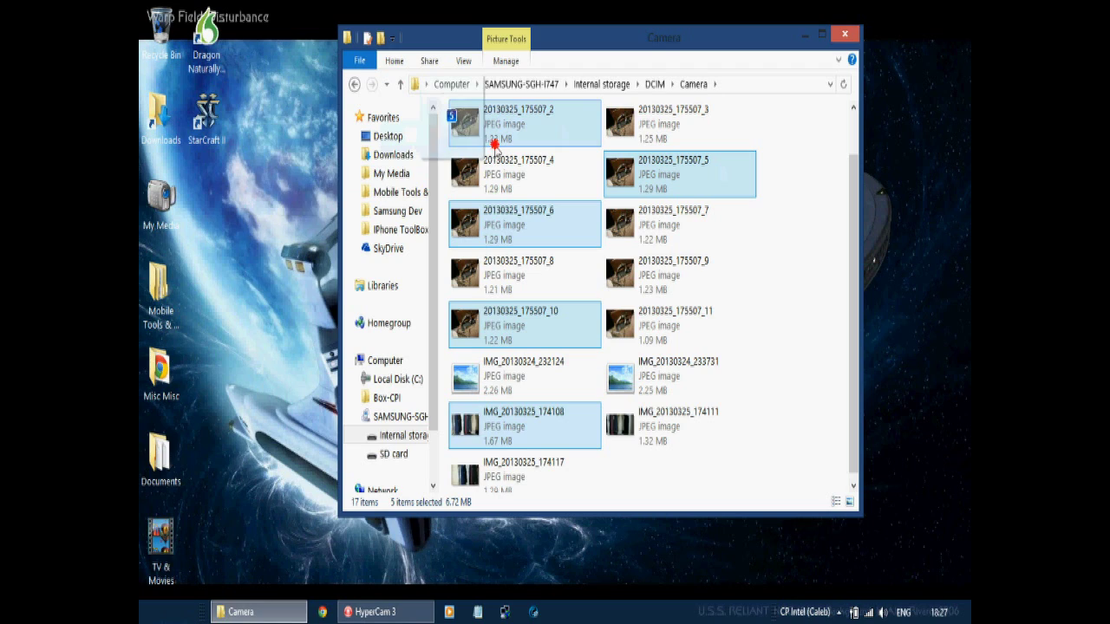
drag(501, 127, 260, 227)
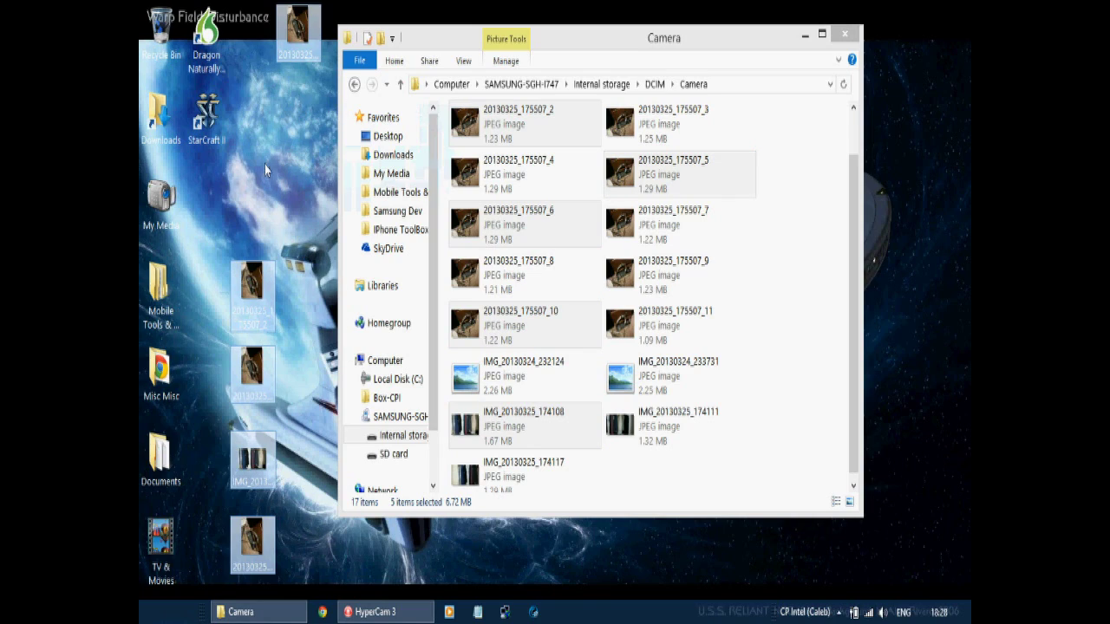
click(802, 228)
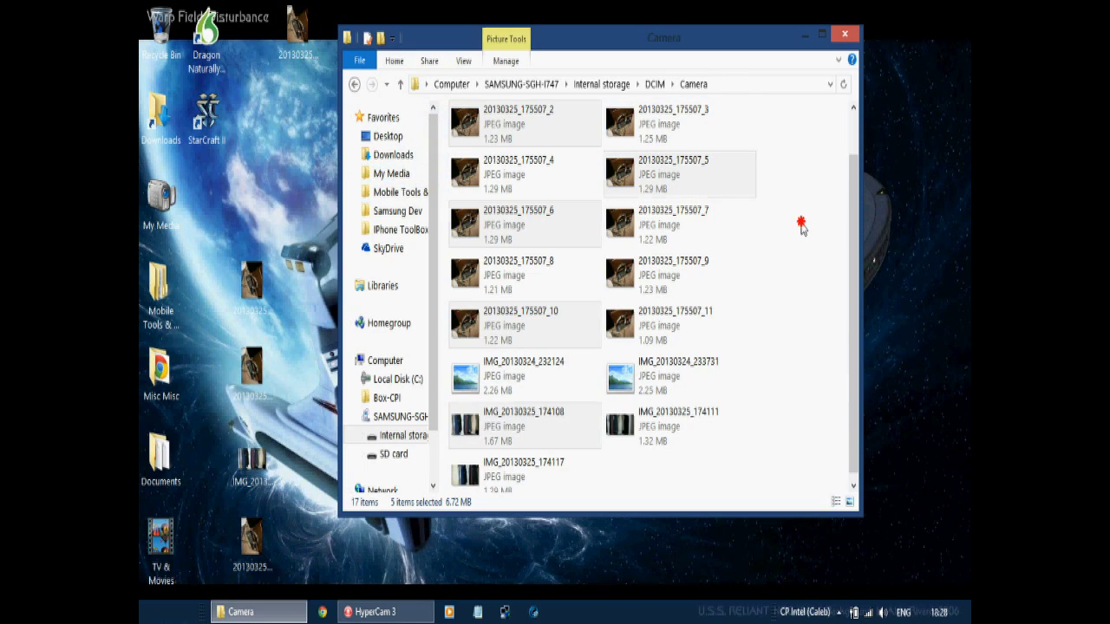
Go back to the phone's storage overview and open the Camera folder inside DCIM on the SD card
click(399, 86)
click(399, 86)
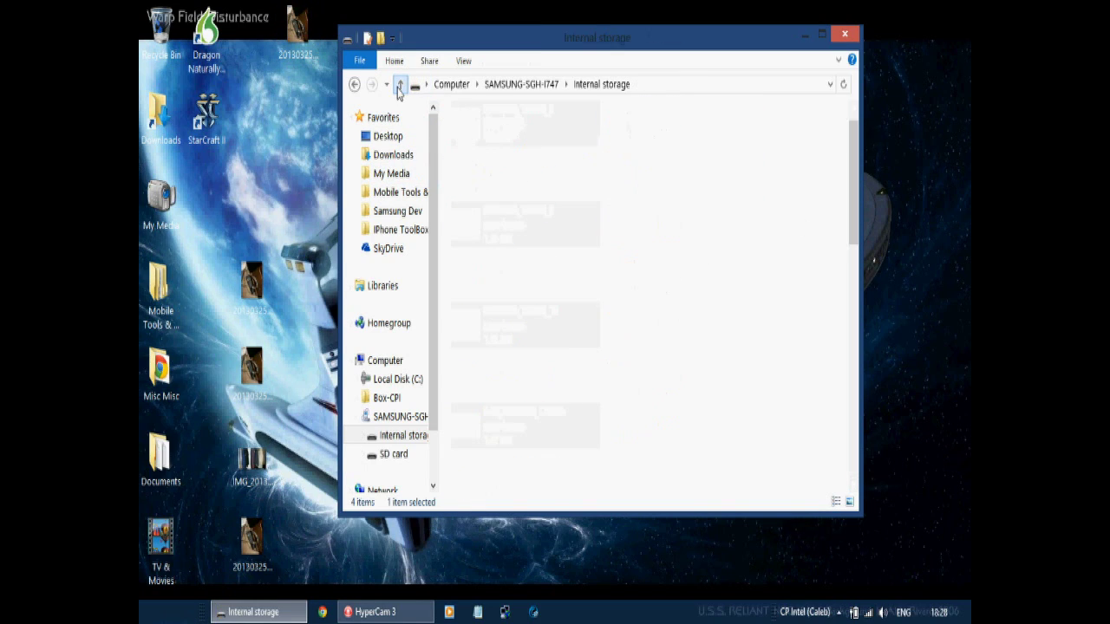
click(399, 86)
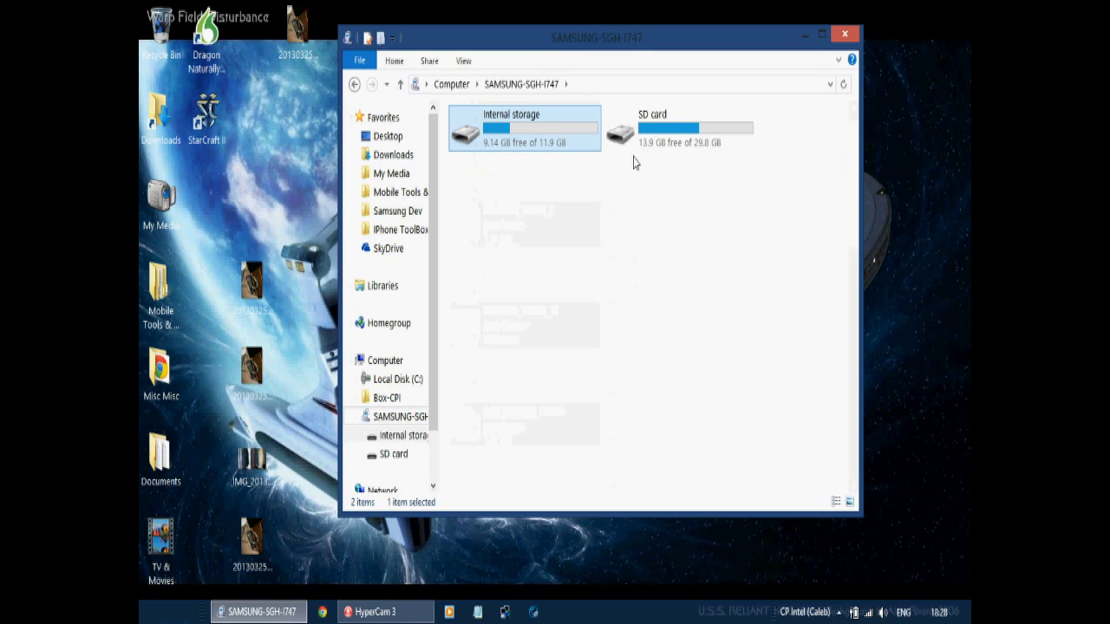
double_click(690, 132)
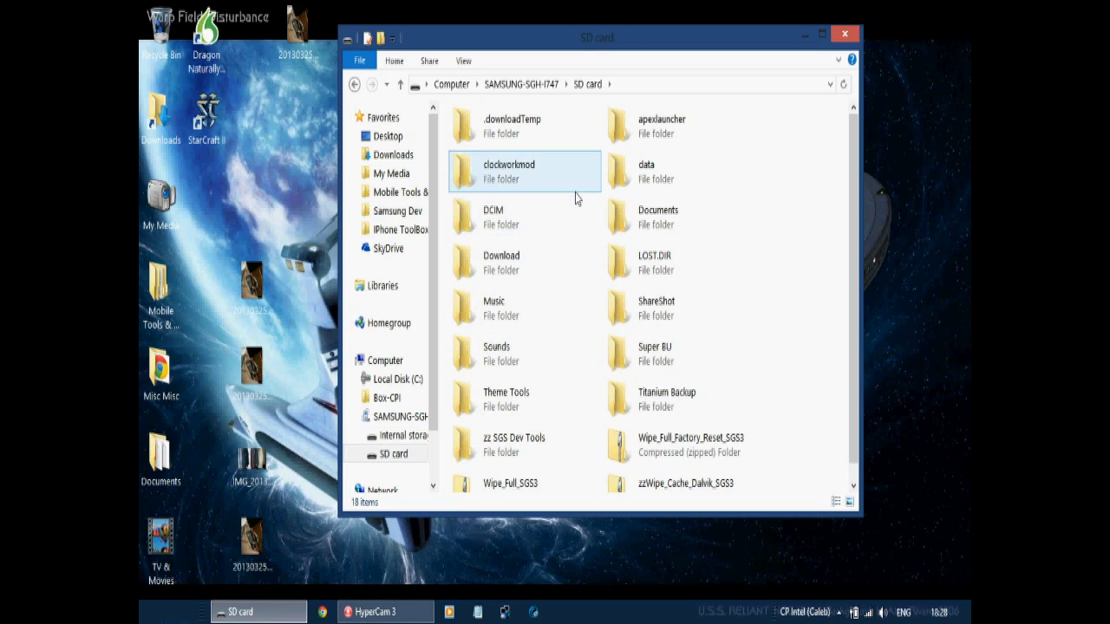
double_click(545, 218)
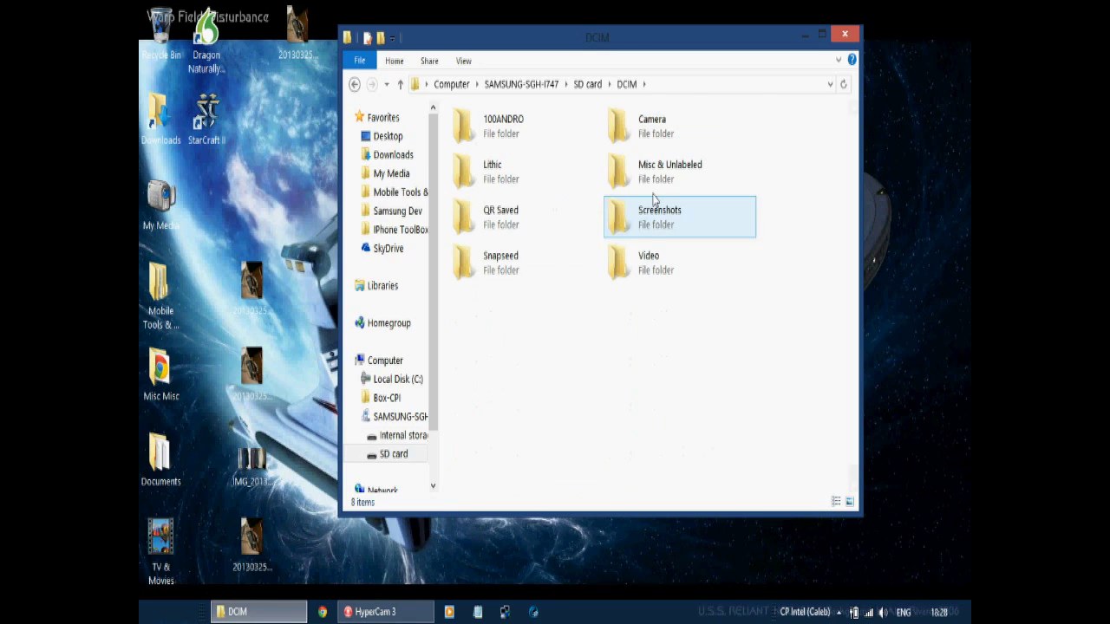
click(665, 134)
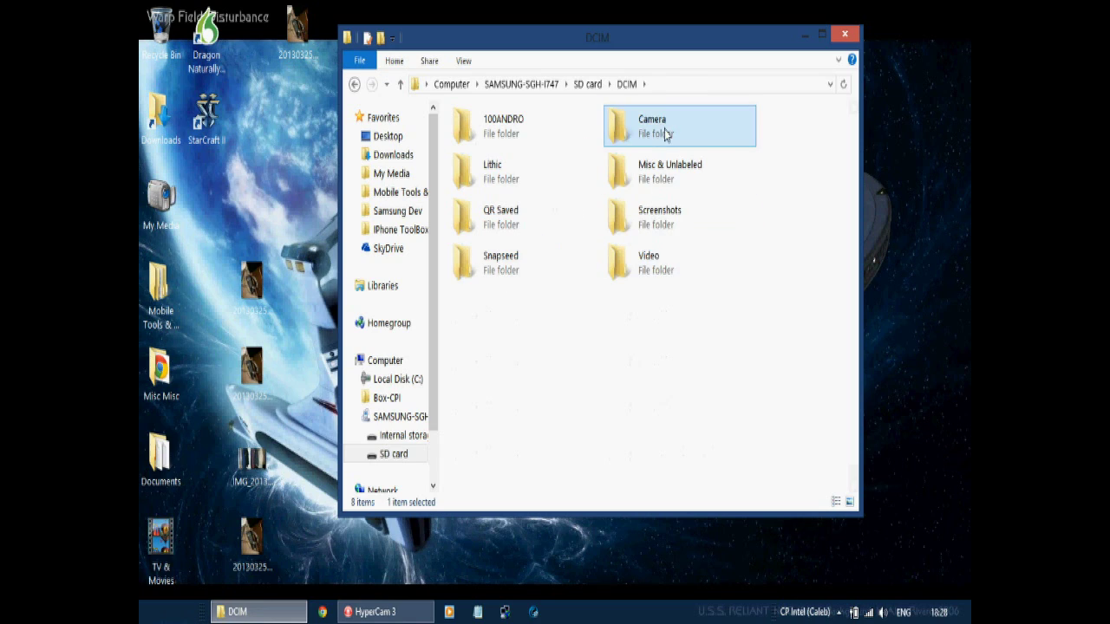
double_click(664, 133)
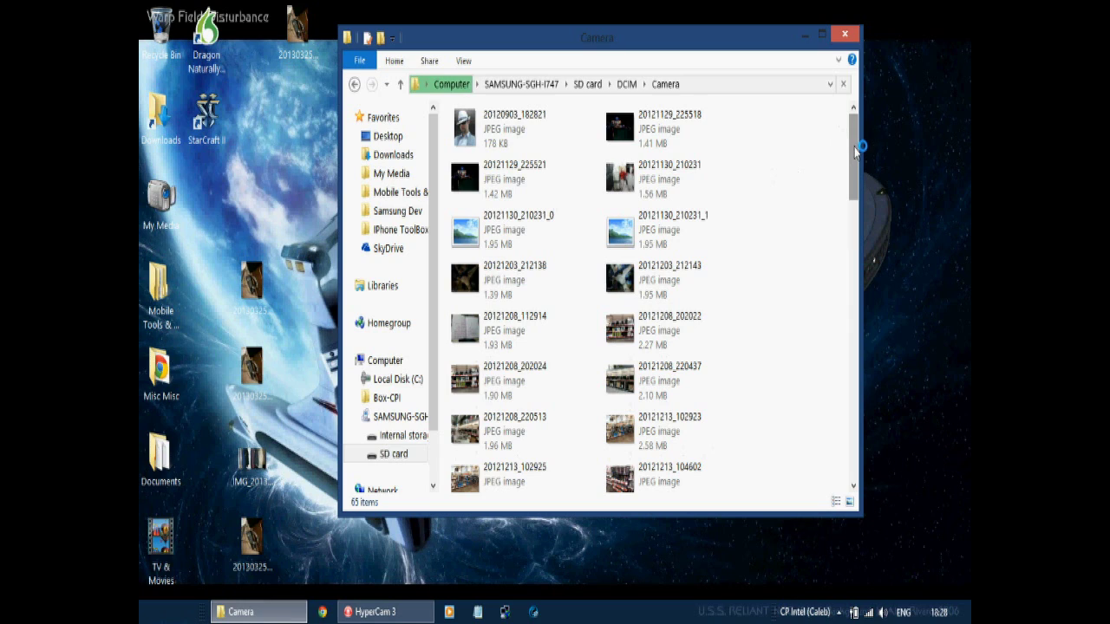
View the photo 20121216_155842 from the SD card's Camera folder and close the viewer
drag(853, 138, 867, 172)
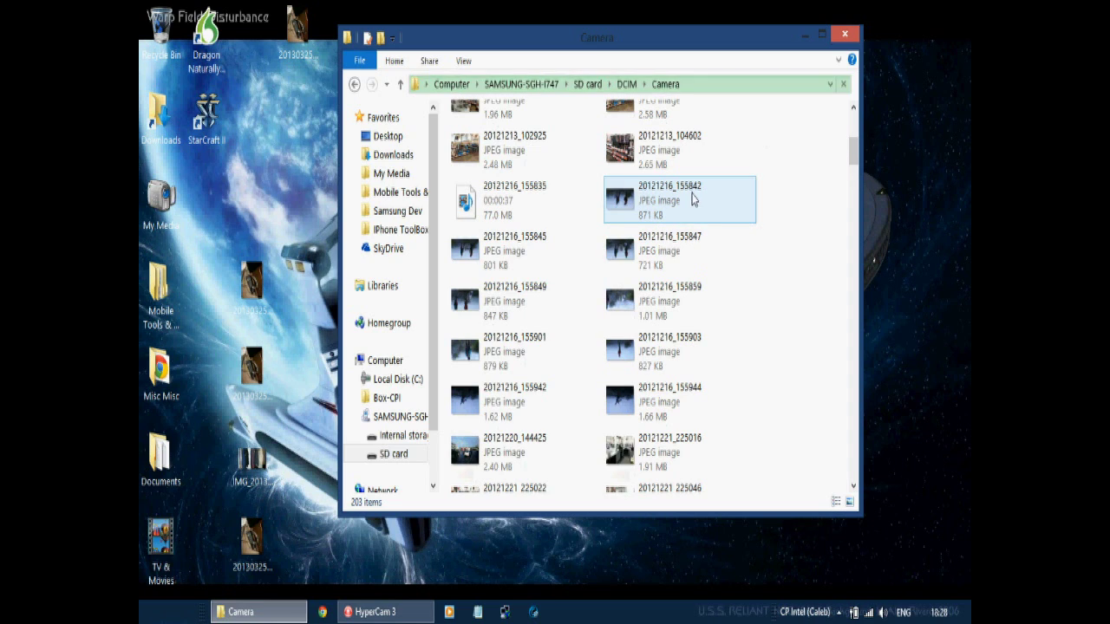
double_click(694, 199)
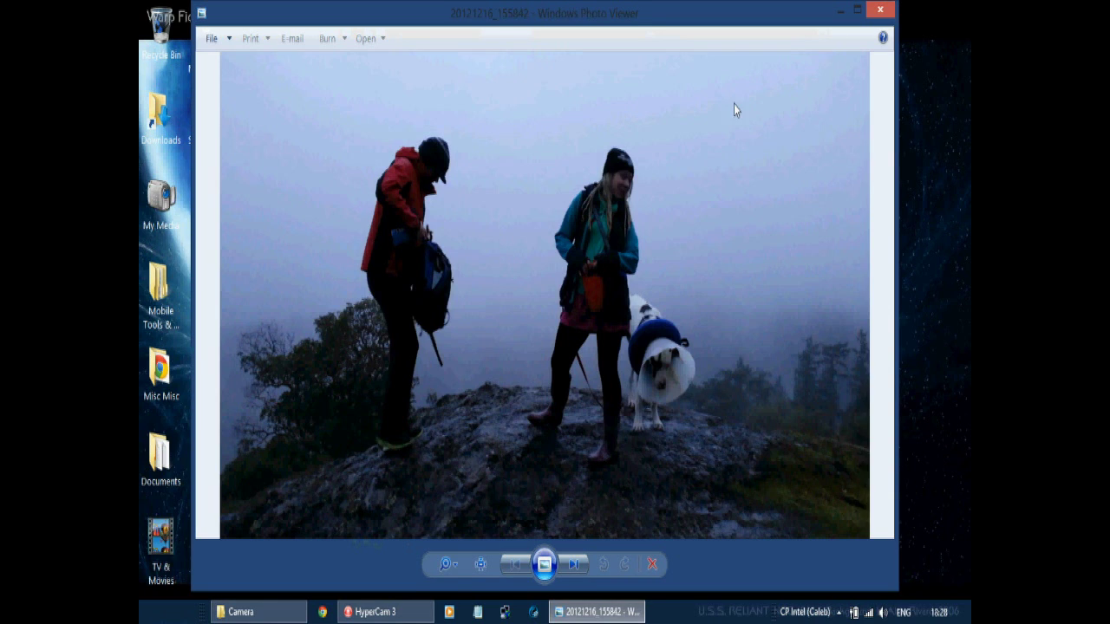
click(880, 9)
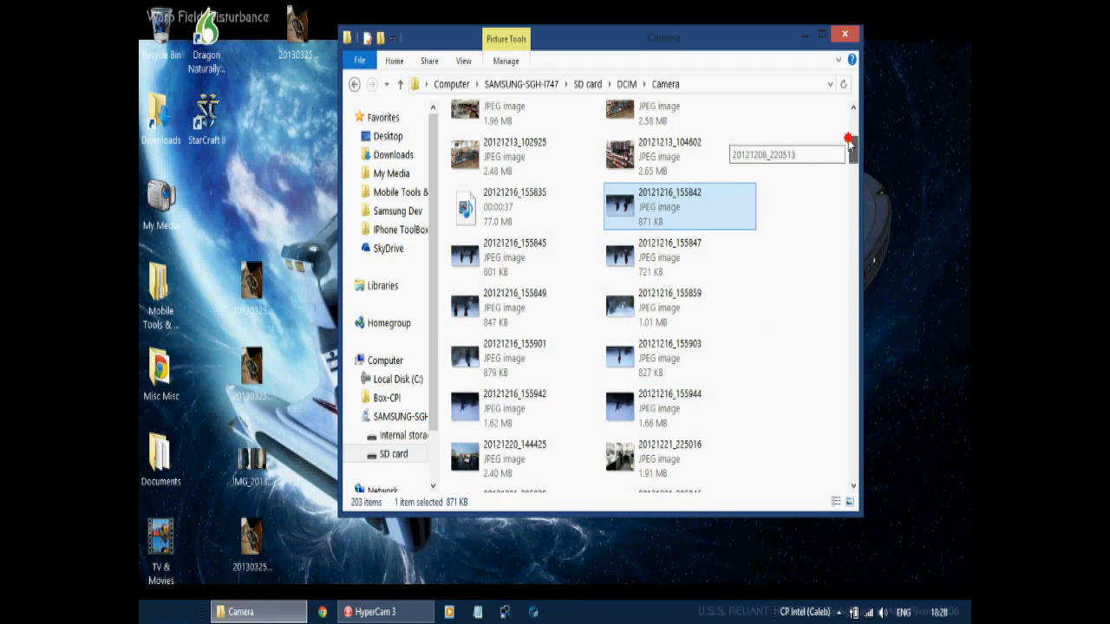
Select the files from 20130310_104841 through VID_20130322_225817 in the SD card's Camera folder and clear the selection
scroll(696, 174, up, 3)
click(557, 149)
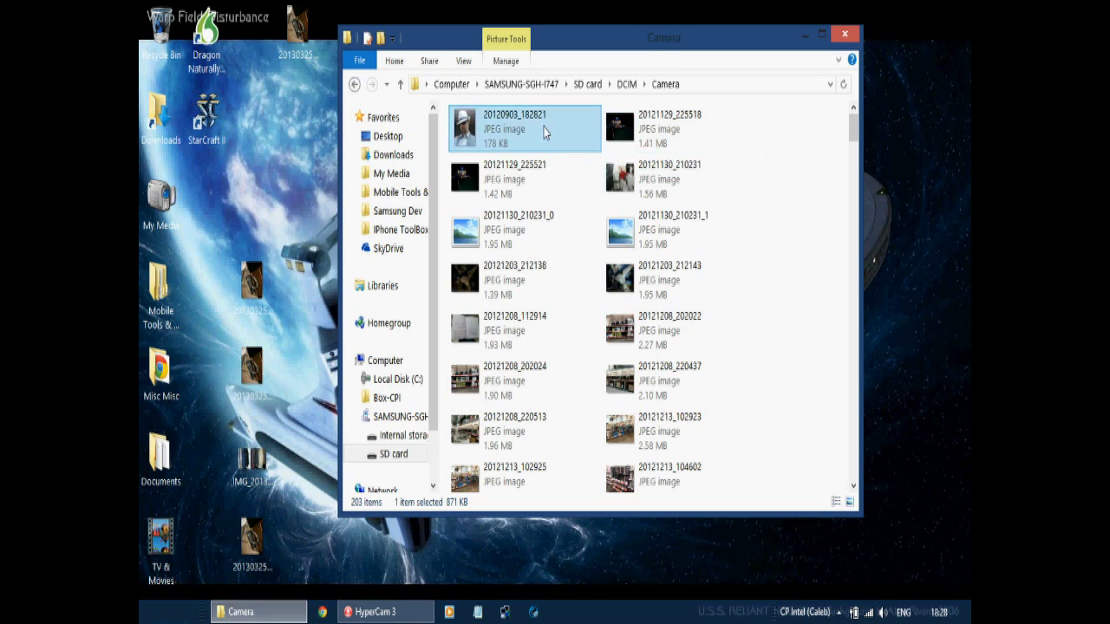
drag(855, 132, 855, 464)
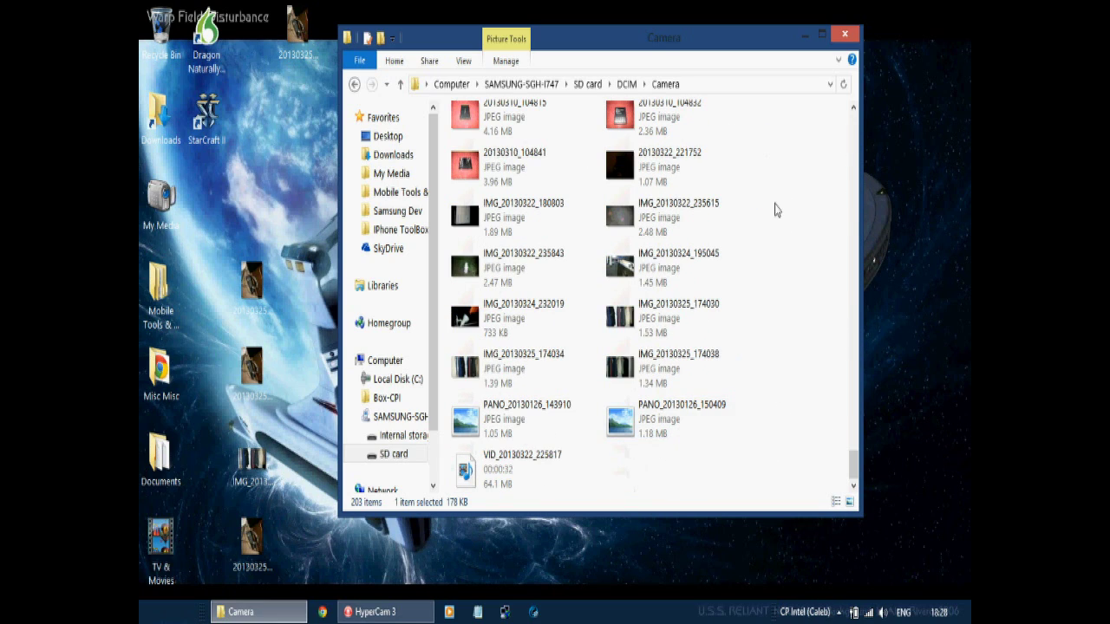
drag(808, 163, 475, 490)
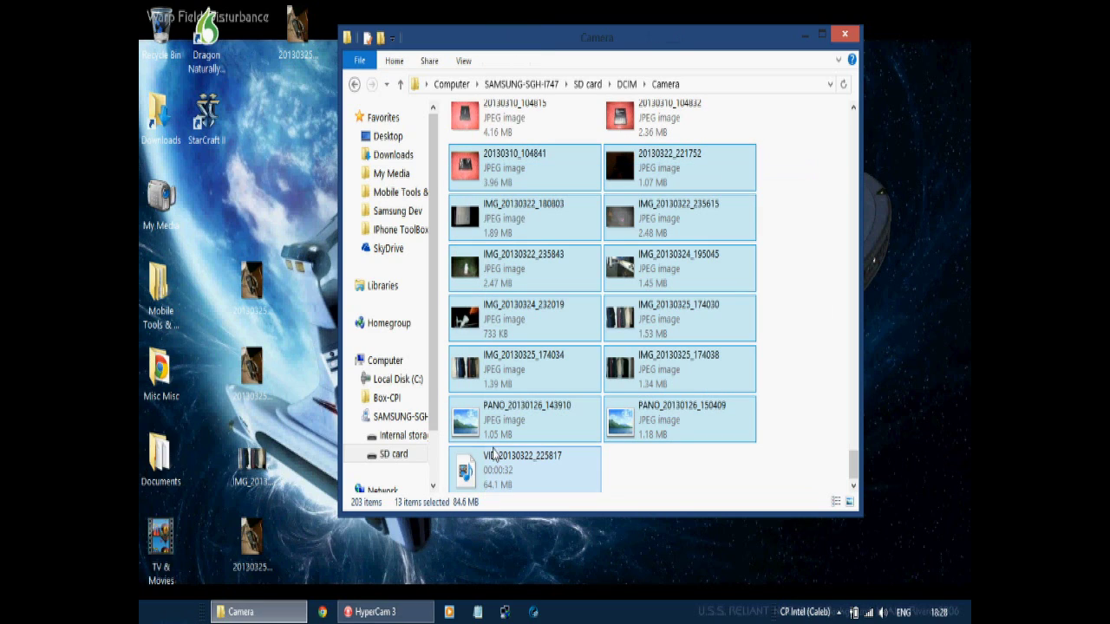
click(810, 339)
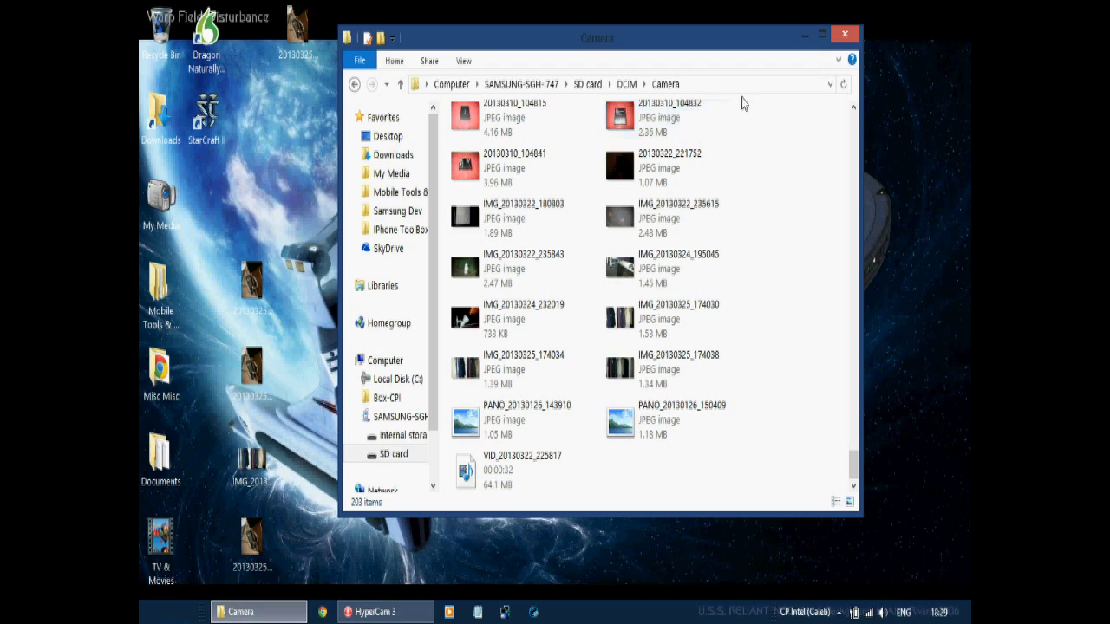
click(377, 612)
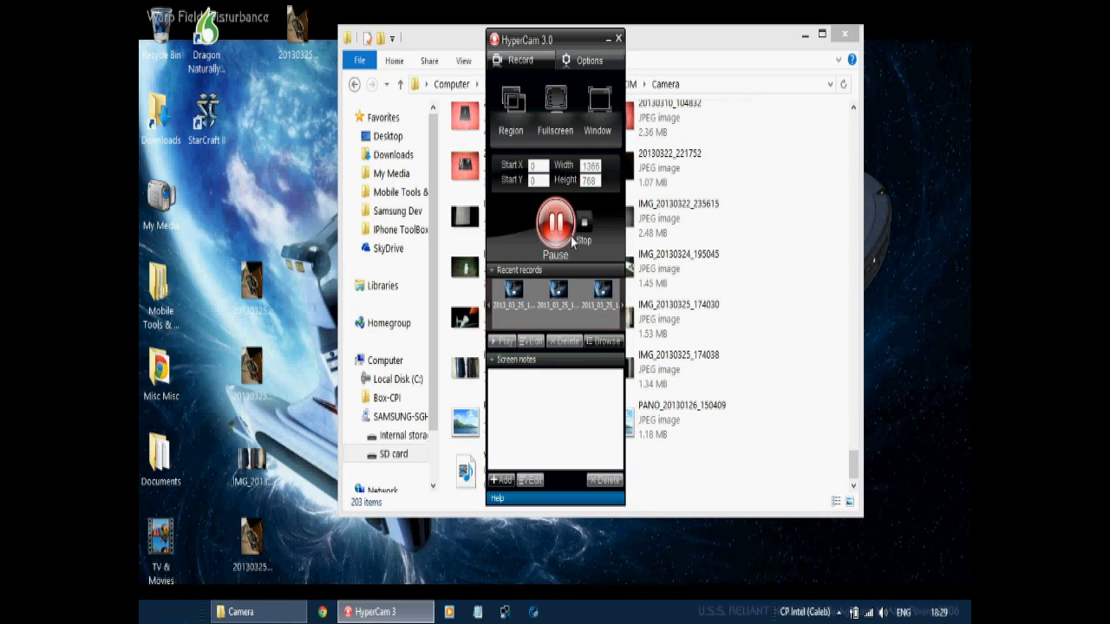